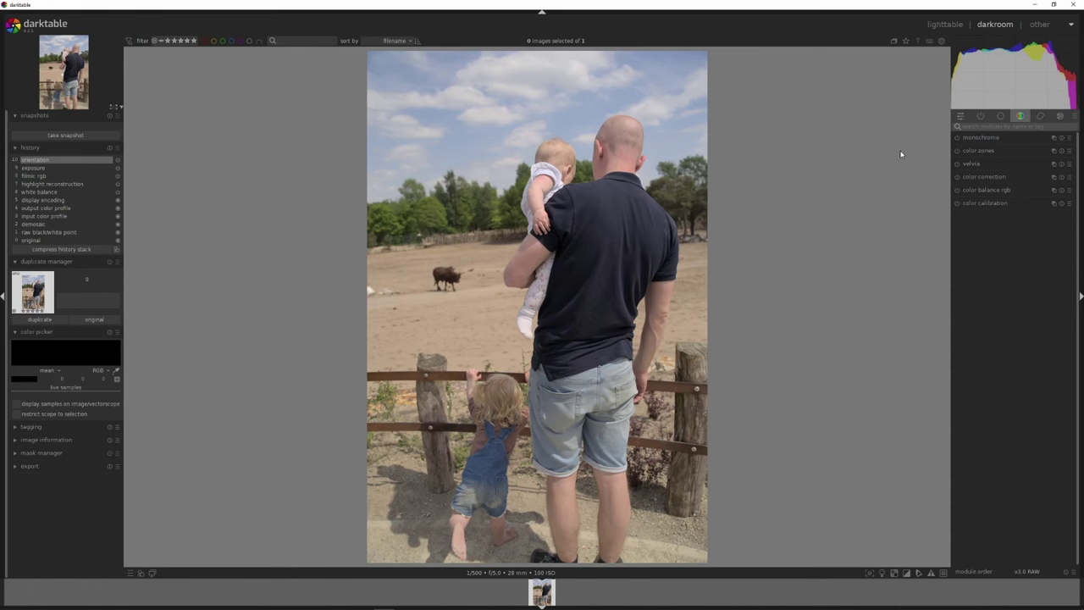
# Click into the module search box in the right panel.
pyautogui.click(1005, 126)
# Search 'filmic', set filmic rgb look contrast to 1.149, and brighten exposure from the histogram.
pyautogui.write('filmic')
pyautogui.click(1012, 137)
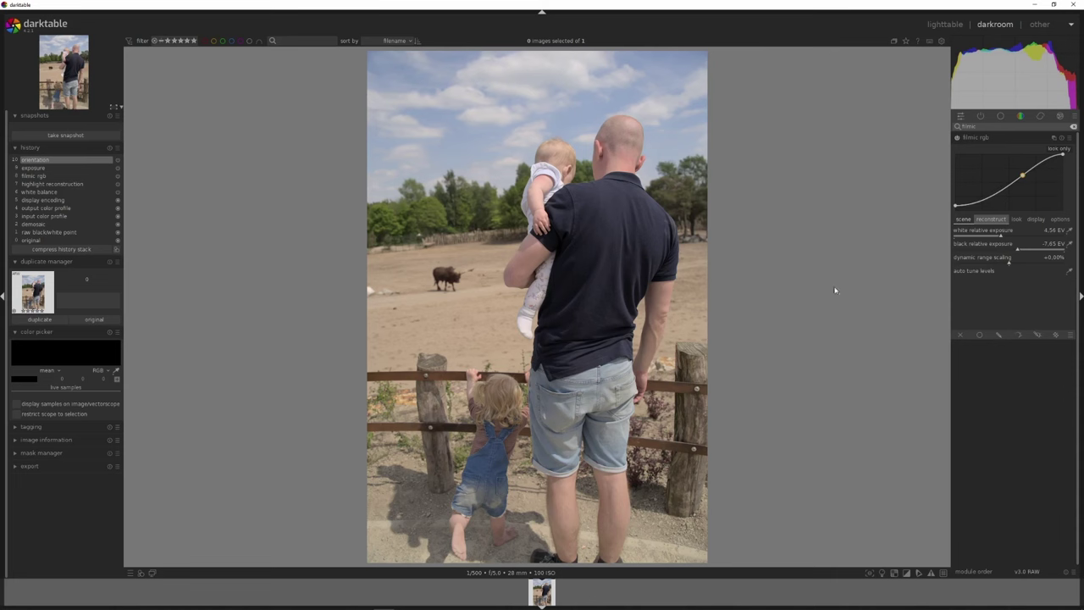
pyautogui.click(1016, 219)
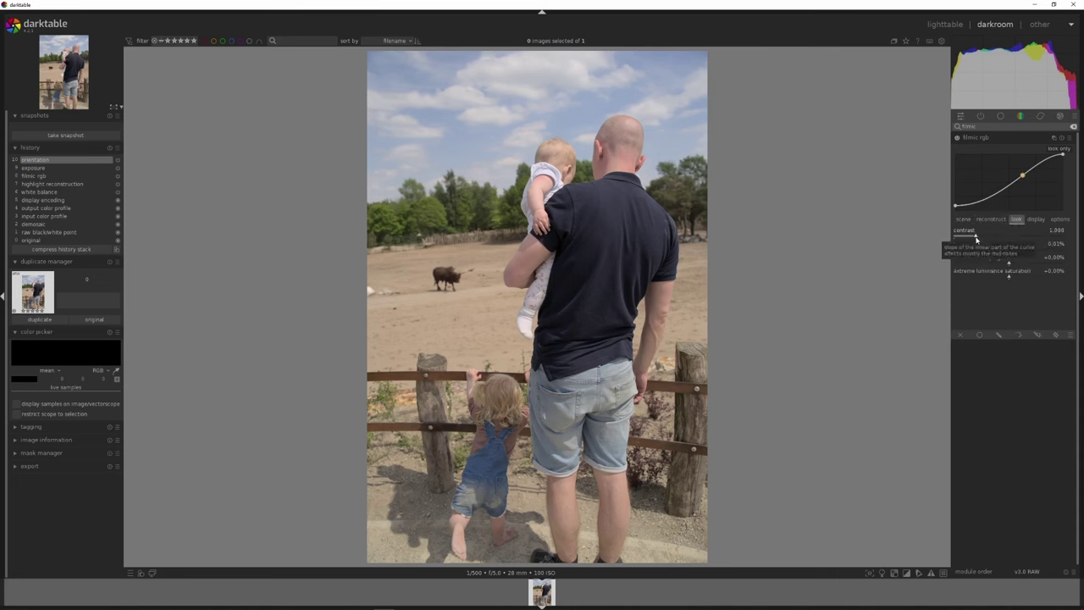
pyautogui.moveTo(976, 240); pyautogui.dragTo(982, 239)
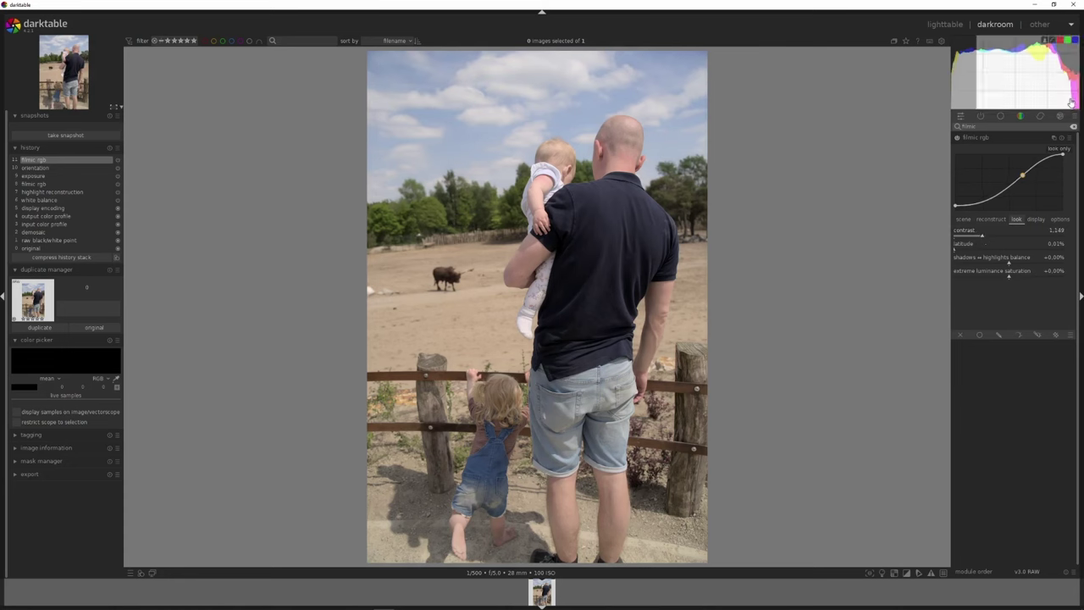
pyautogui.moveTo(1068, 103); pyautogui.dragTo(1075, 110)
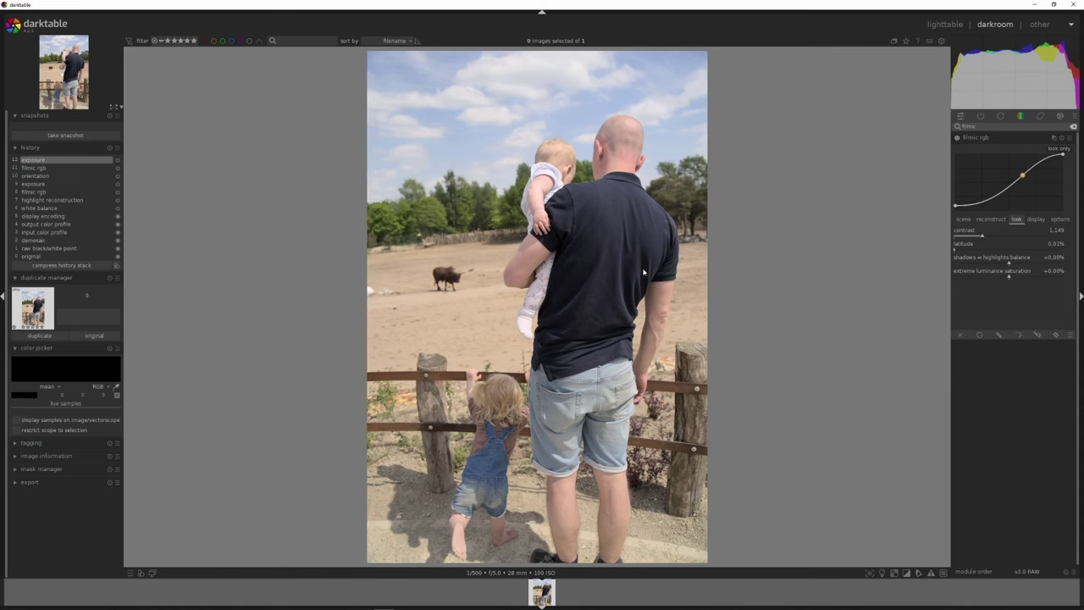
pyautogui.click(994, 139)
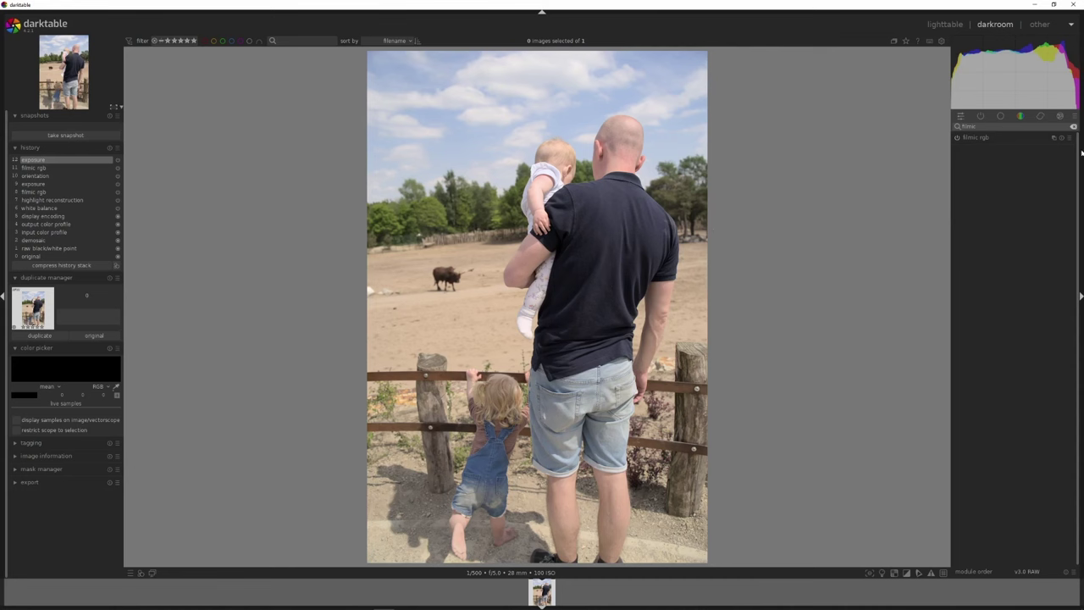
# Search 'saturation', compare color balance with color balance rgb, and switch on color balance rgb.
pyautogui.click(1021, 116)
pyautogui.click(1007, 127)
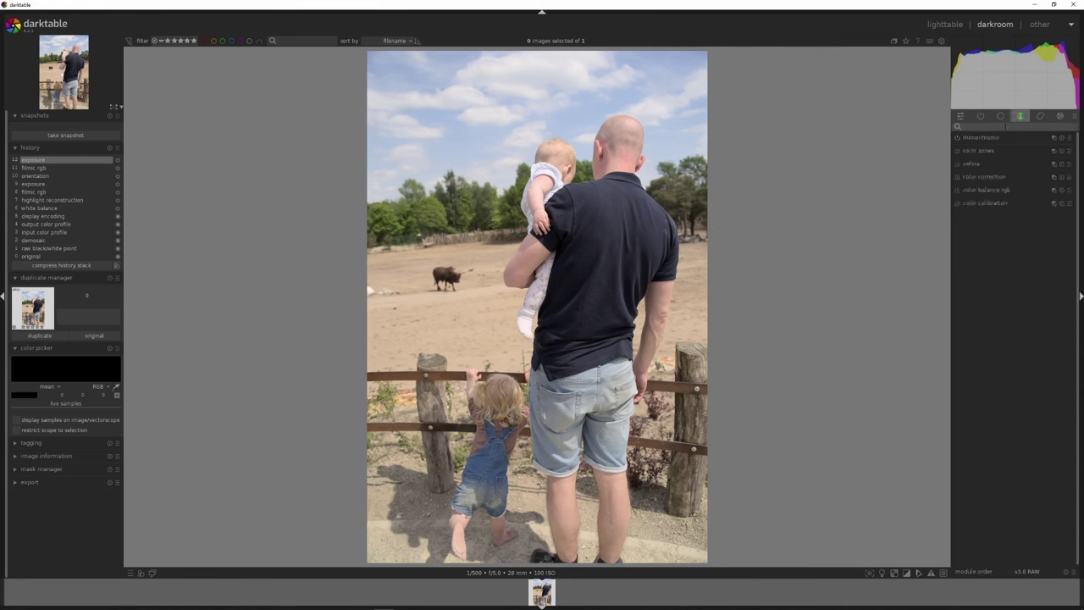
pyautogui.write('saturation')
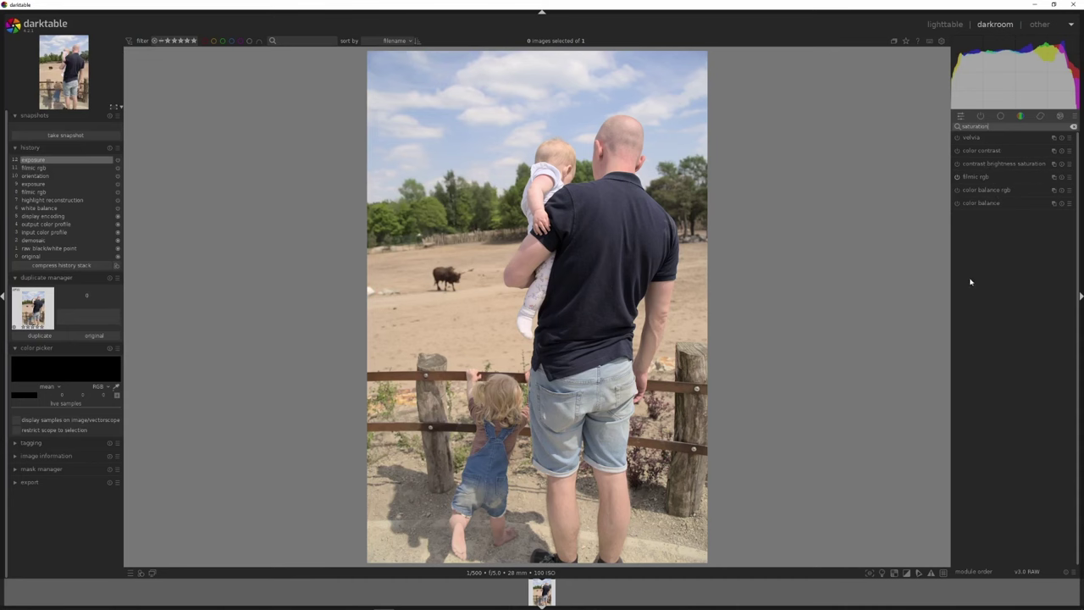
pyautogui.click(987, 203)
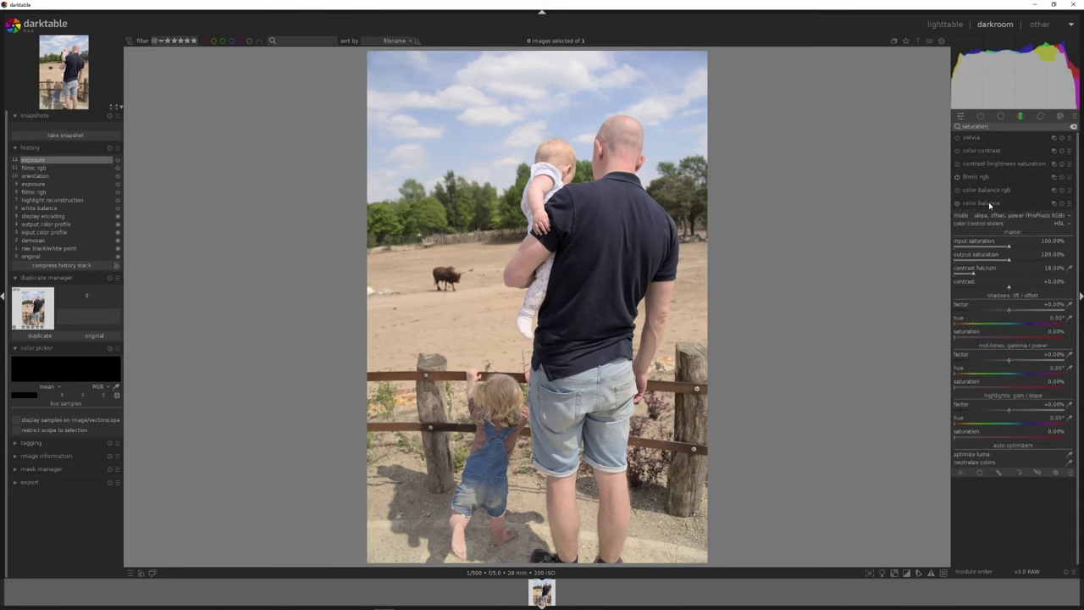
pyautogui.click(985, 191)
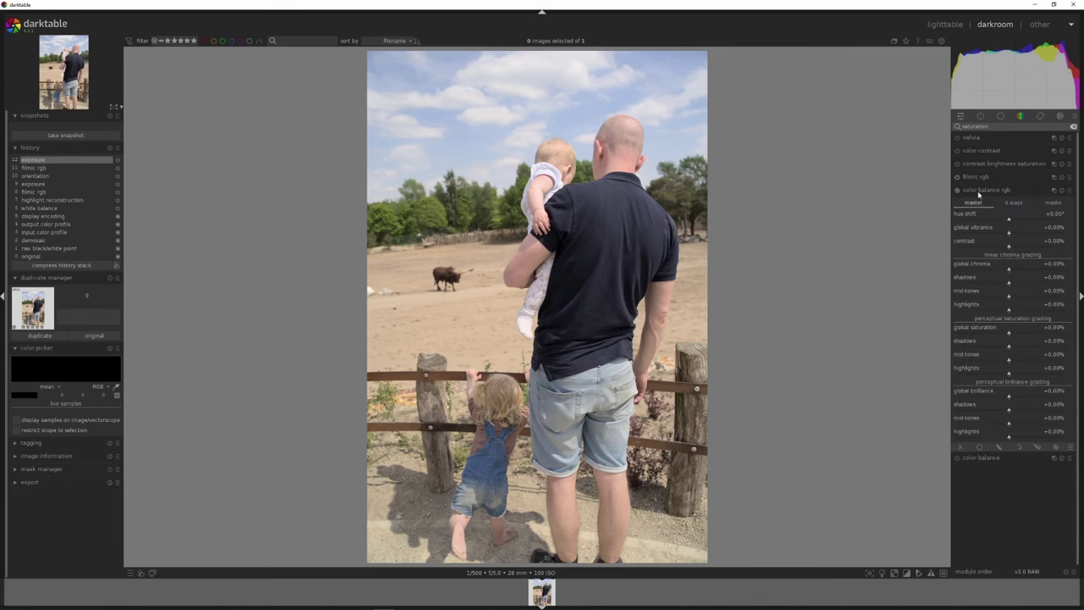
pyautogui.click(984, 191)
pyautogui.click(983, 204)
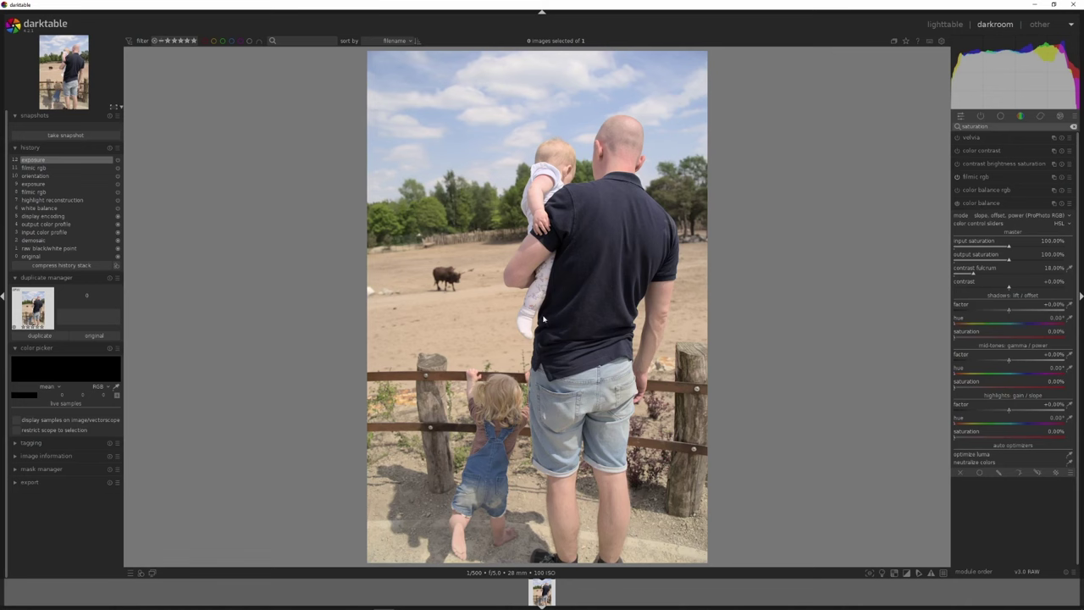
pyautogui.click(973, 190)
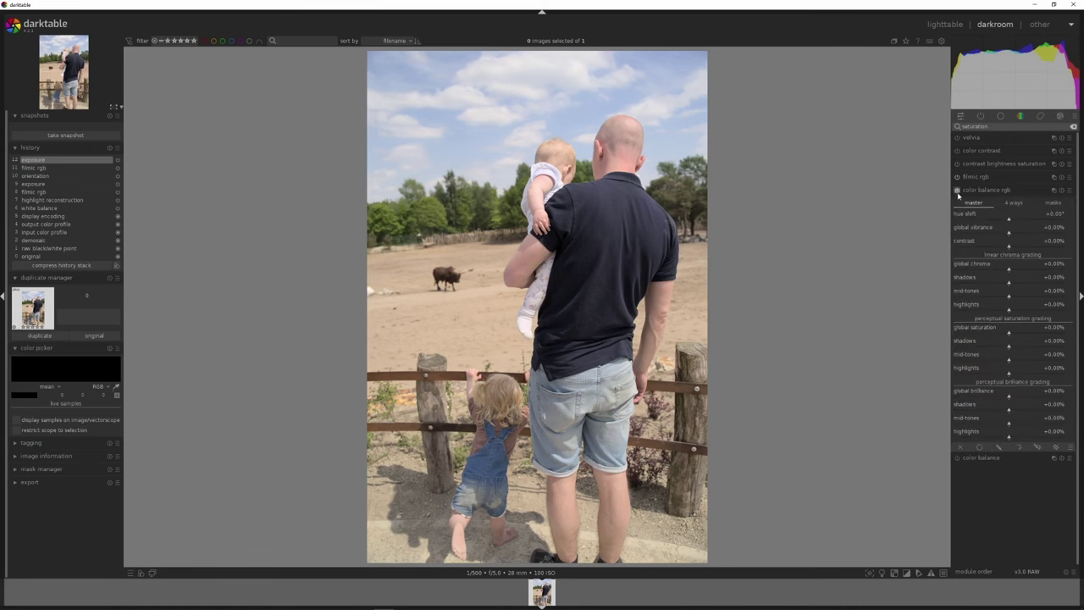
pyautogui.click(957, 192)
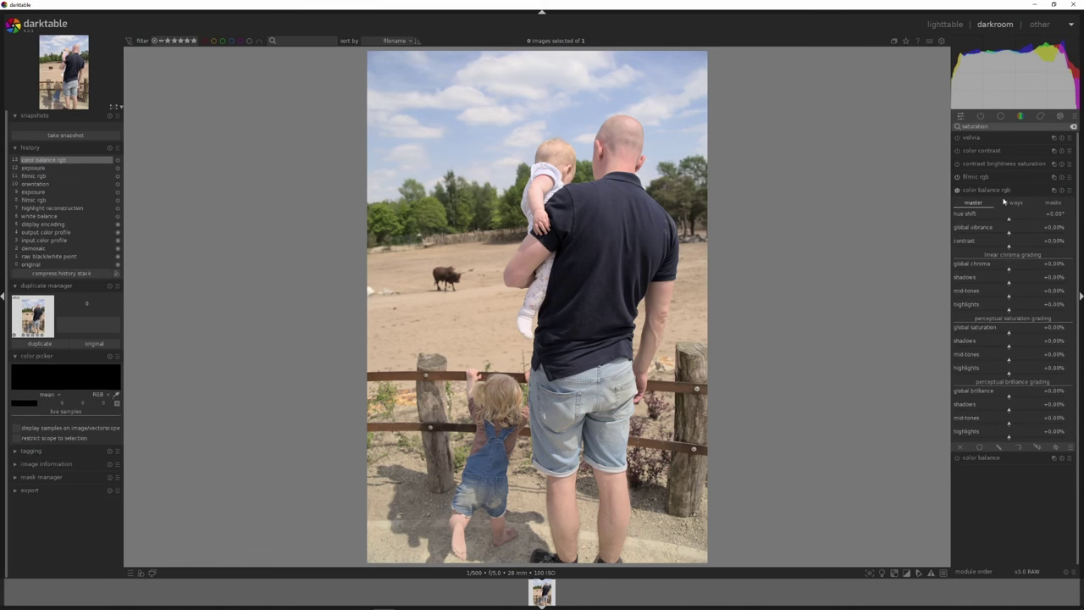
pyautogui.moveTo(1008, 247); pyautogui.dragTo(1020, 249)
pyautogui.doubleClick(1026, 246)
pyautogui.moveTo(1020, 272); pyautogui.dragTo(1081, 275)
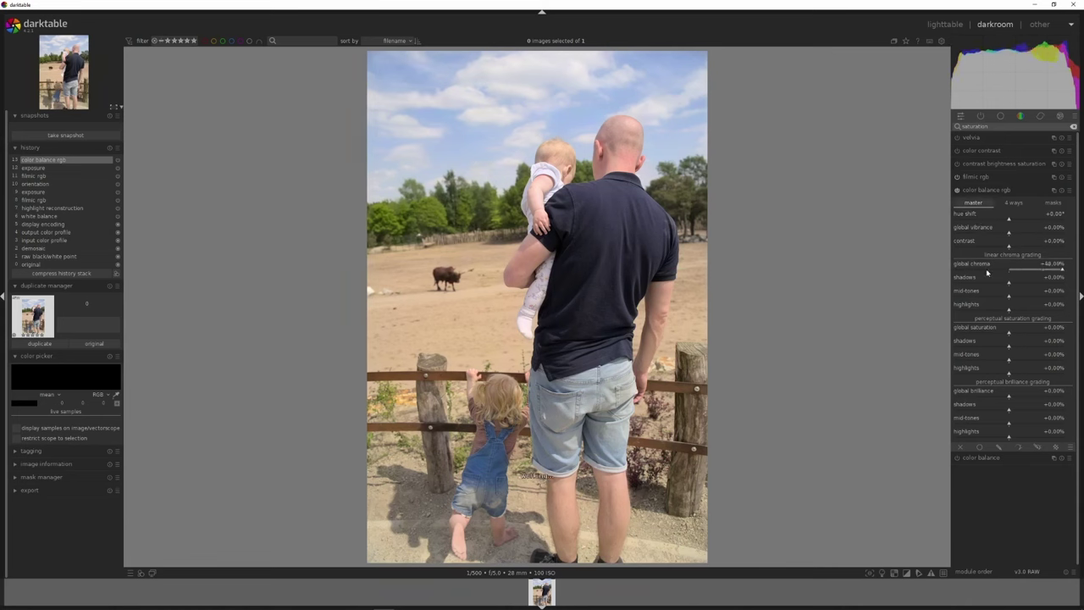
pyautogui.moveTo(980, 274); pyautogui.dragTo(947, 274)
pyautogui.doubleClick(1006, 273)
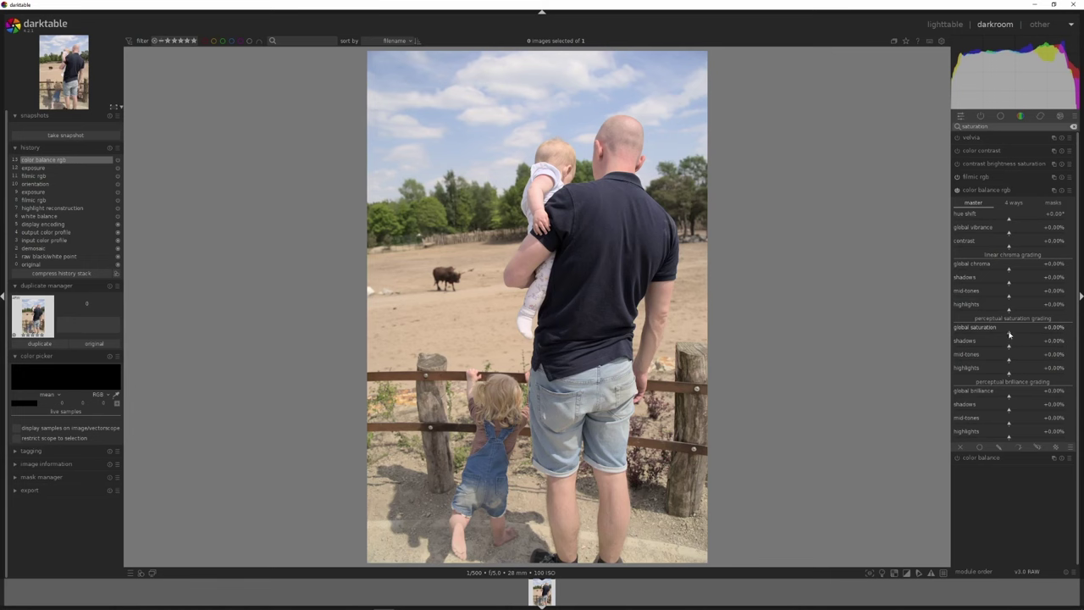
pyautogui.moveTo(1007, 336); pyautogui.dragTo(917, 329)
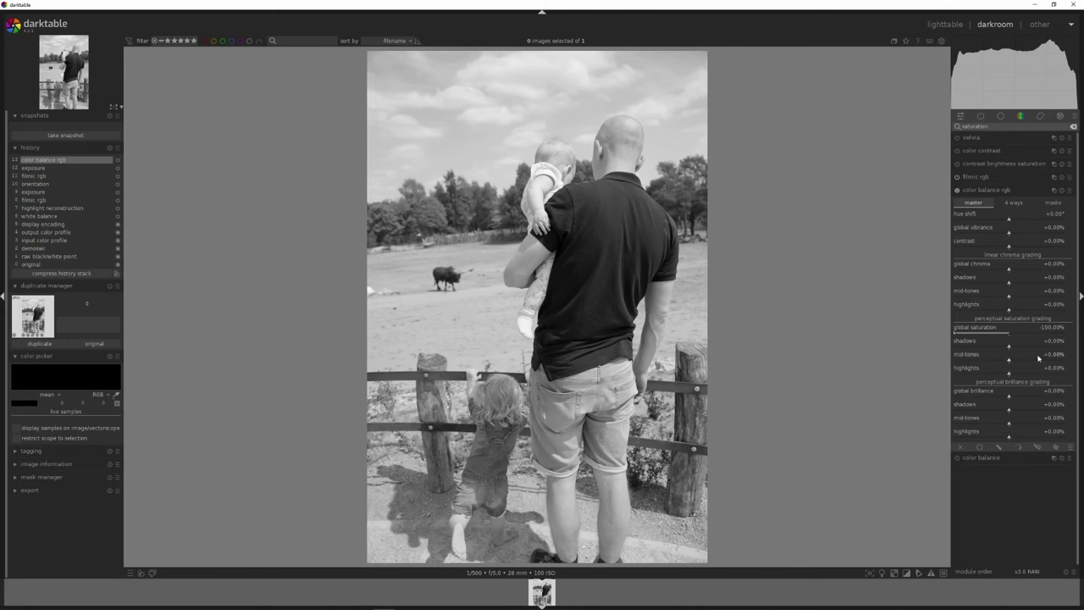
pyautogui.doubleClick(1007, 335)
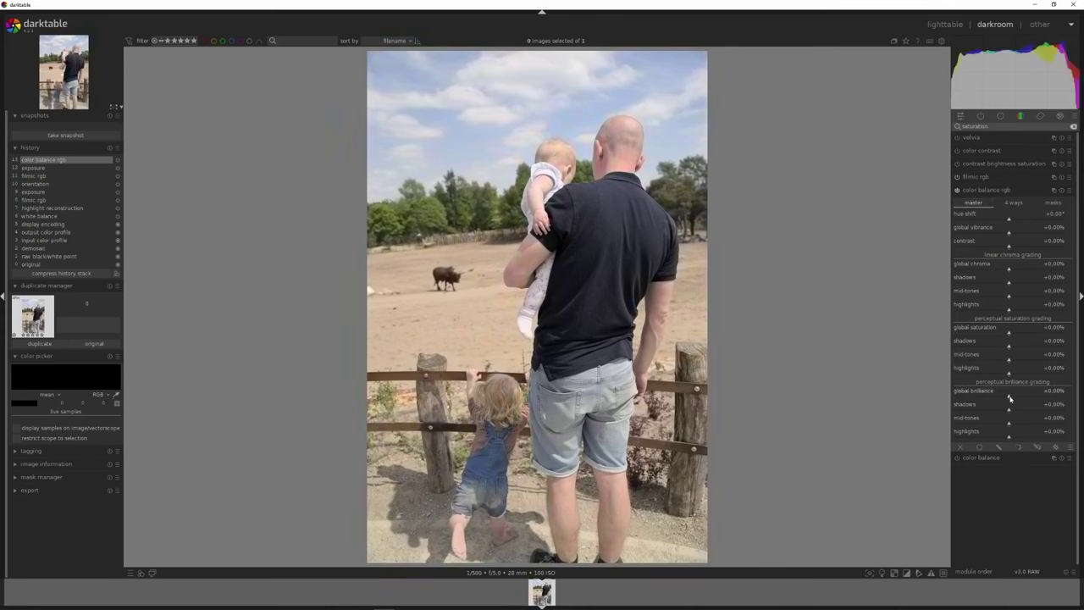
pyautogui.moveTo(1008, 398); pyautogui.dragTo(915, 395)
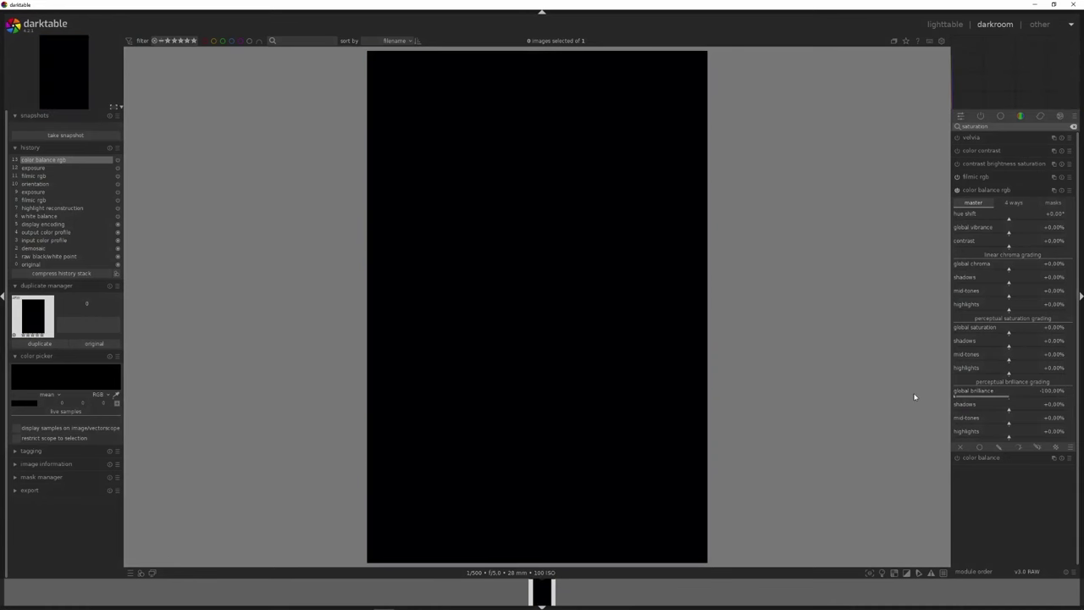
pyautogui.doubleClick(1001, 399)
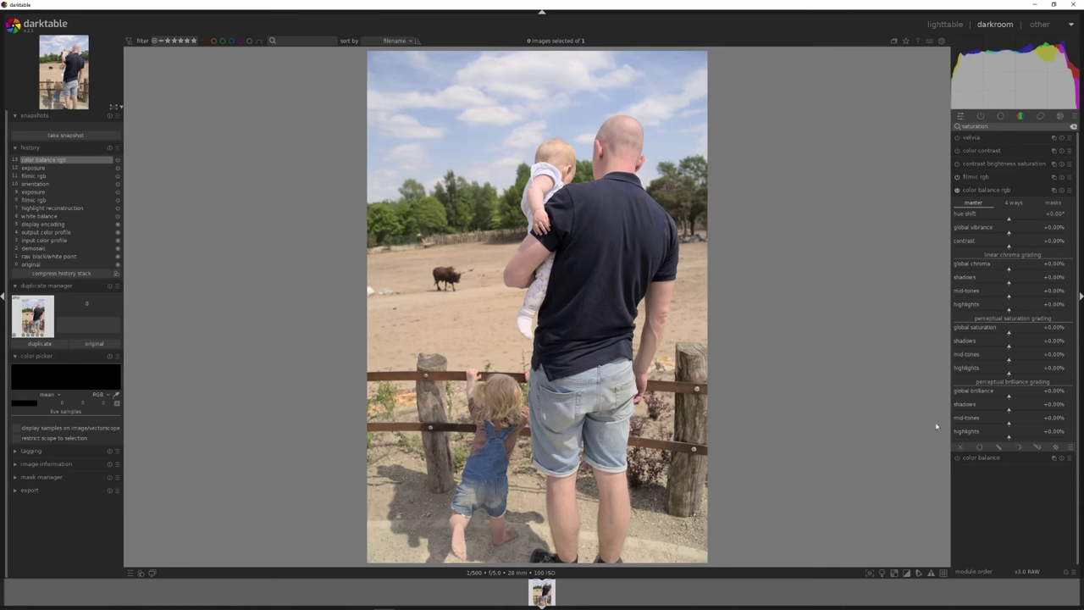
# Set perceptual saturation to shadows +32.8% and mid-tones +15.3%, with highlights and global at 0.
pyautogui.moveTo(1008, 337); pyautogui.dragTo(1040, 335)
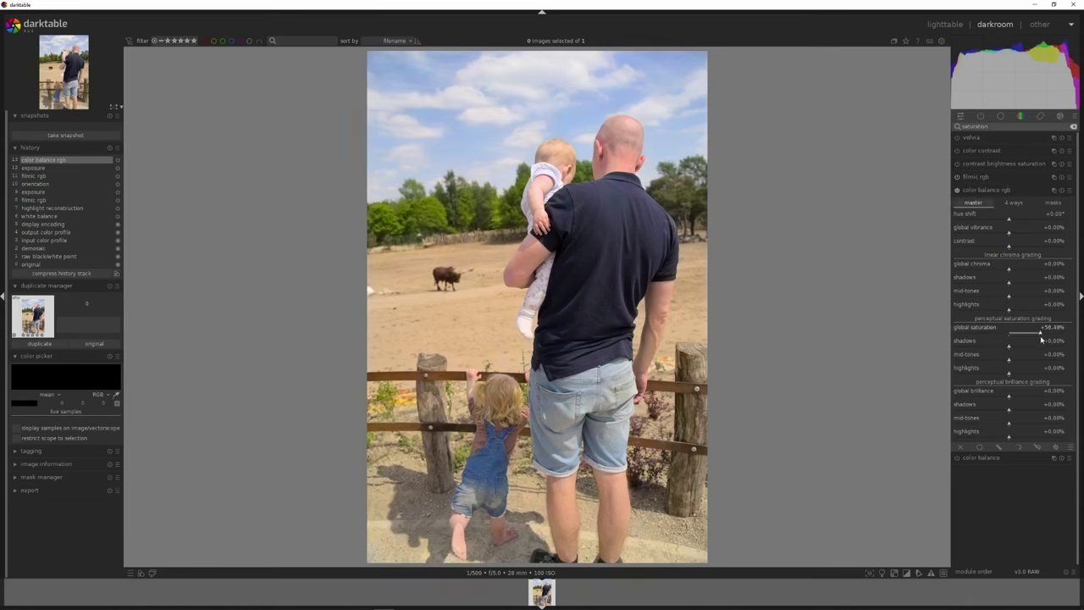
pyautogui.doubleClick(1041, 334)
pyautogui.moveTo(1009, 349); pyautogui.dragTo(1022, 349)
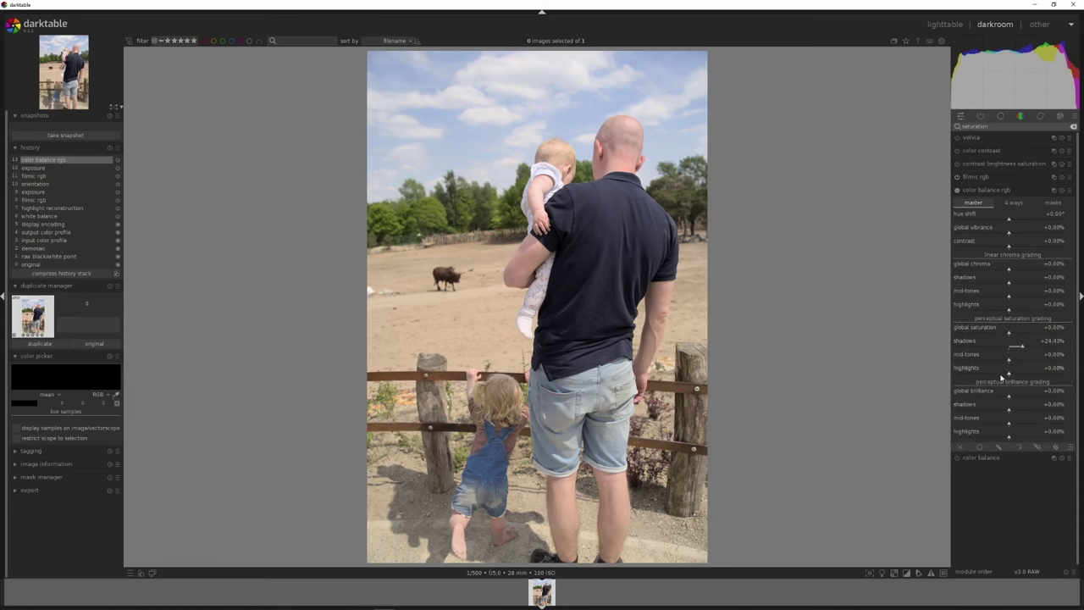
pyautogui.moveTo(1013, 361); pyautogui.dragTo(1030, 346)
pyautogui.moveTo(1010, 376); pyautogui.dragTo(935, 373)
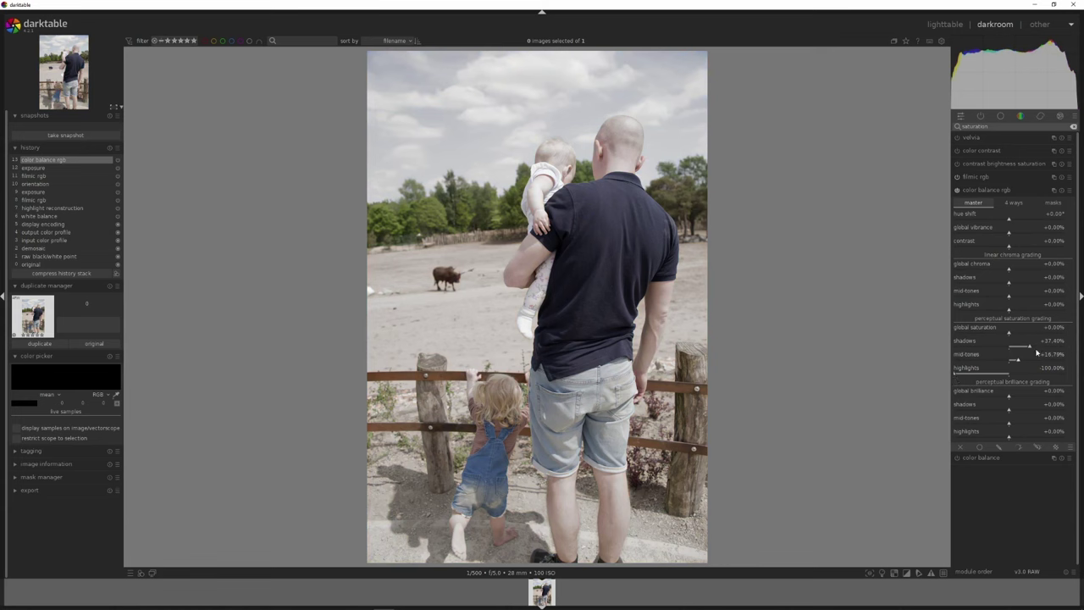
pyautogui.scroll(5, 1036, 347)
pyautogui.scroll(5, 1019, 360)
pyautogui.scroll(3, 1019, 360)
pyautogui.doubleClick(992, 344)
pyautogui.moveTo(1008, 347)
pyautogui.mouseDown()
pyautogui.moveTo(1027, 349)
pyautogui.moveTo(1018, 362)
pyautogui.mouseUp()
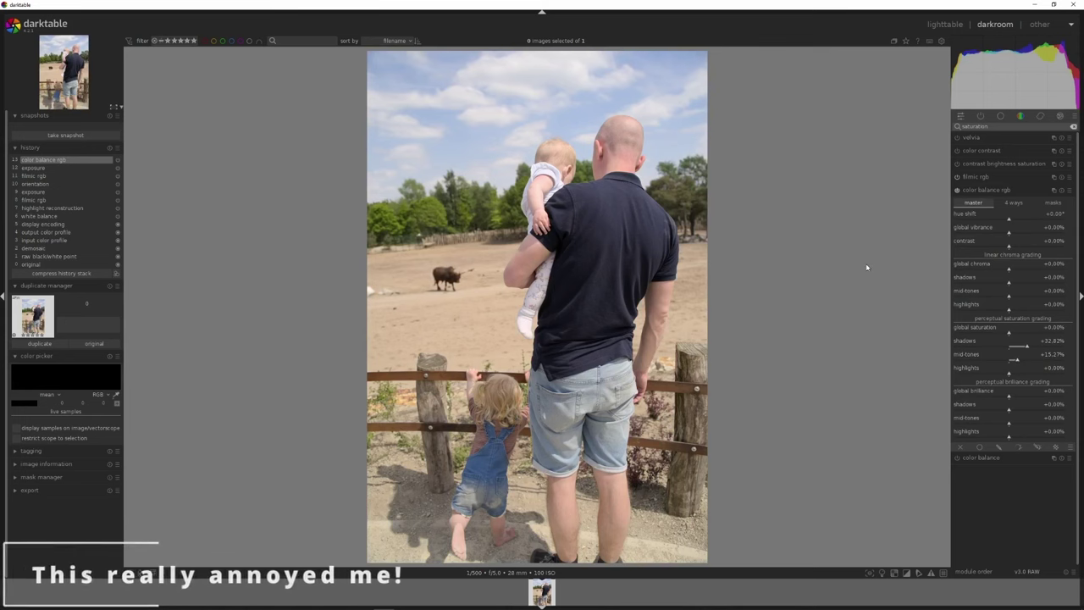
# Collapse color balance rgb and bring up the color module group list.
pyautogui.click(1027, 190)
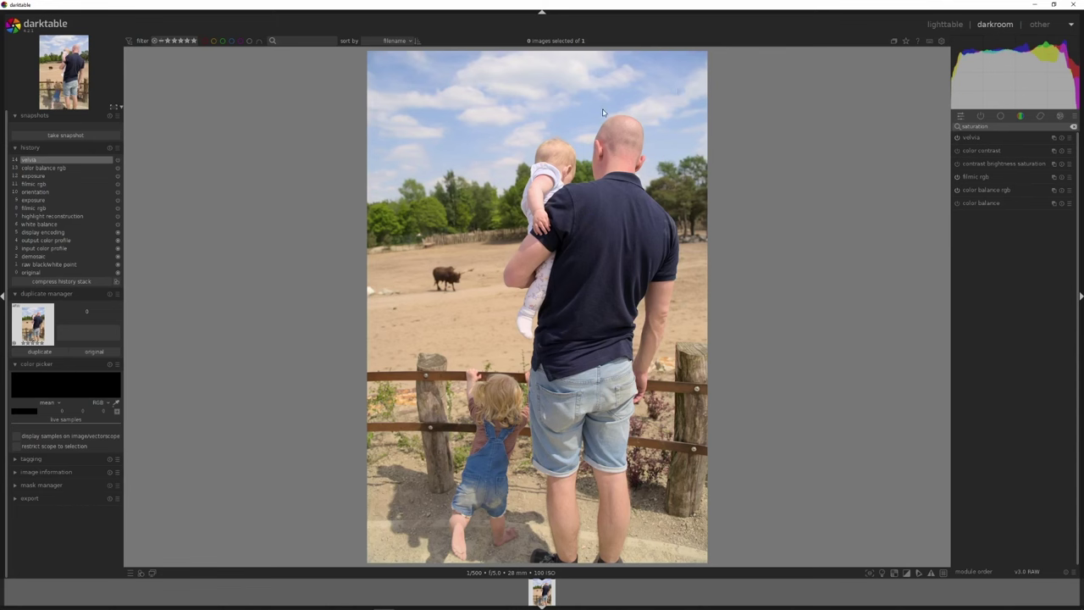
pyautogui.click(1020, 115)
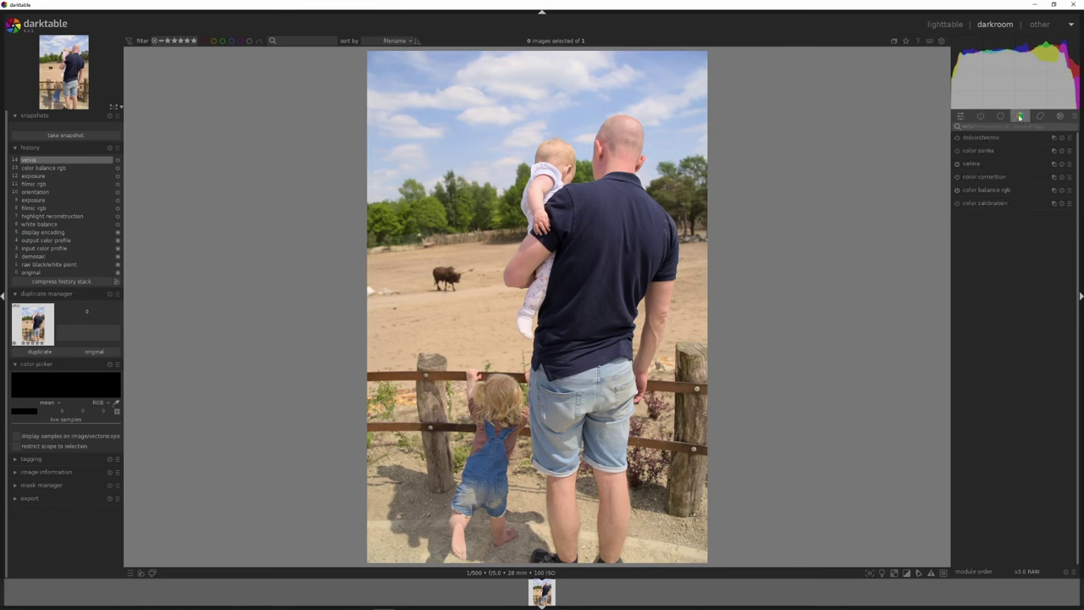
# Area-sample the blue sky in color zones and lower the saturation curve at the blue hues.
pyautogui.click(984, 151)
pyautogui.click(1059, 164)
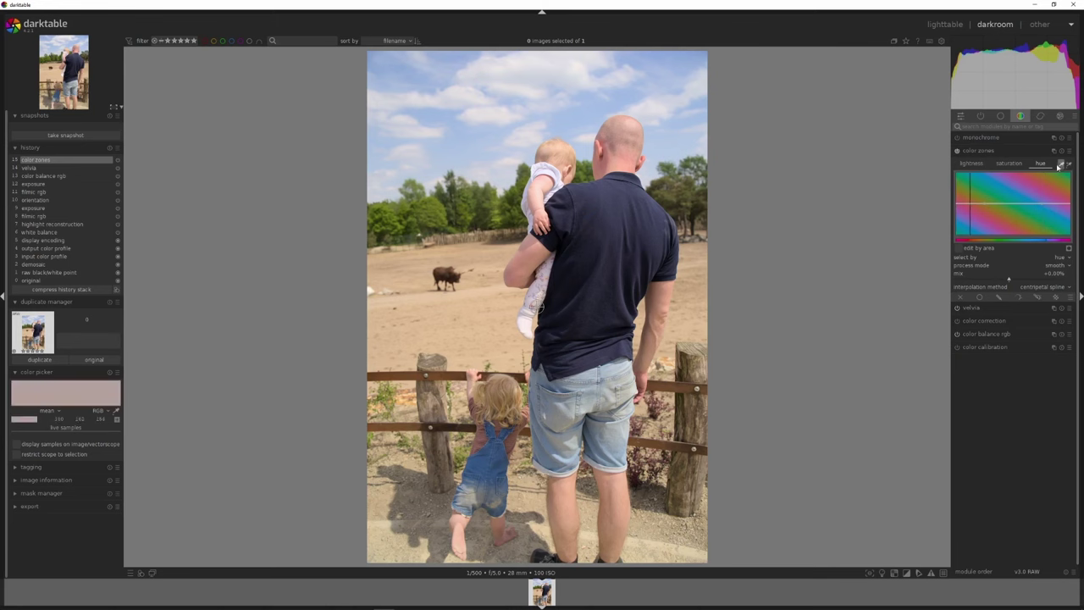
pyautogui.click(671, 61)
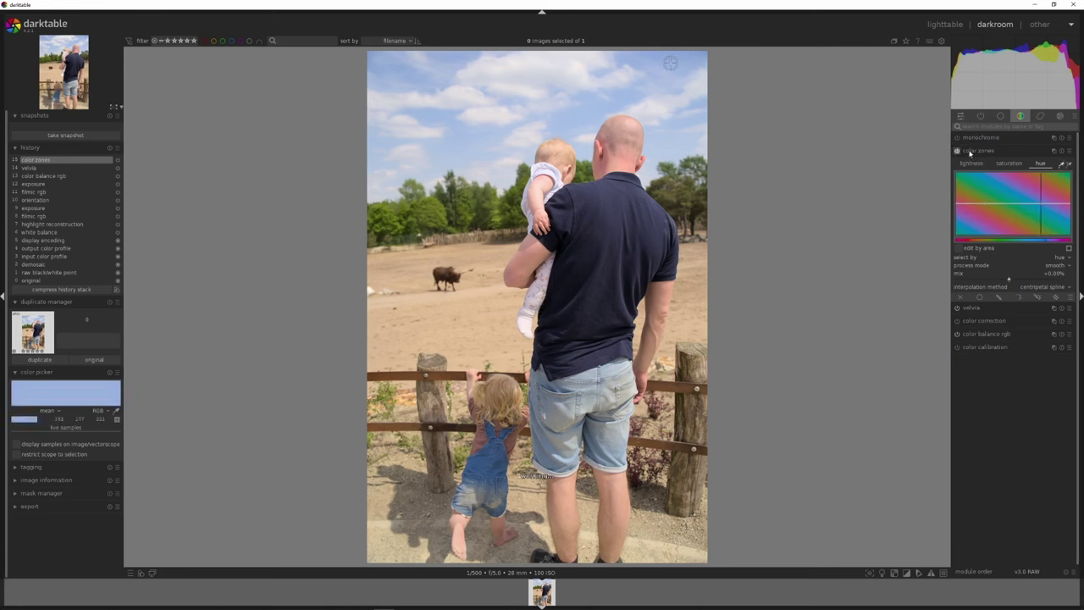
pyautogui.click(1008, 163)
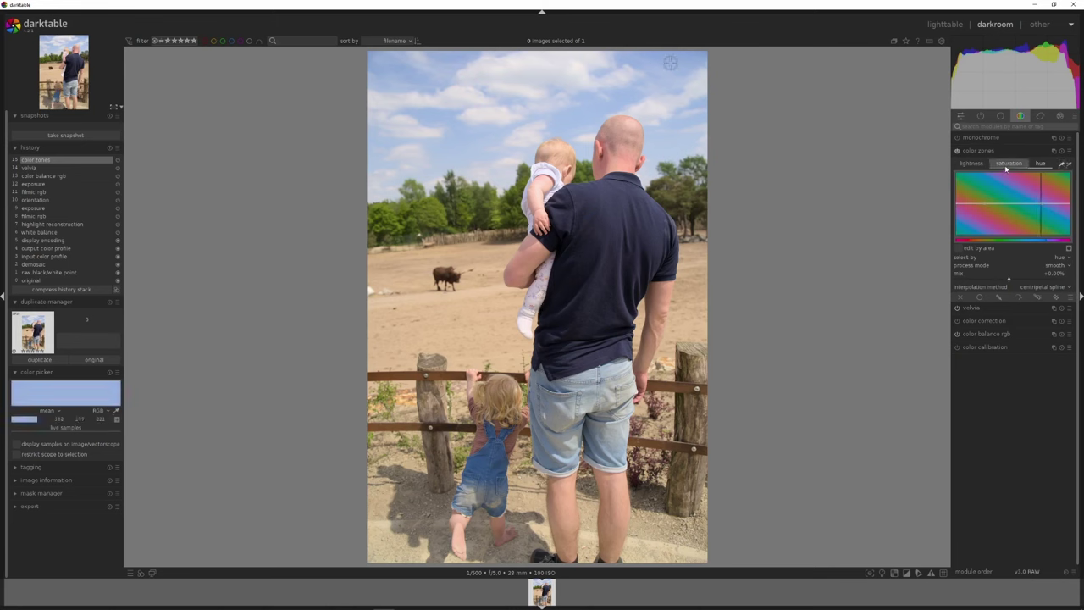
pyautogui.click(1069, 163)
pyautogui.moveTo(651, 61); pyautogui.dragTo(684, 77)
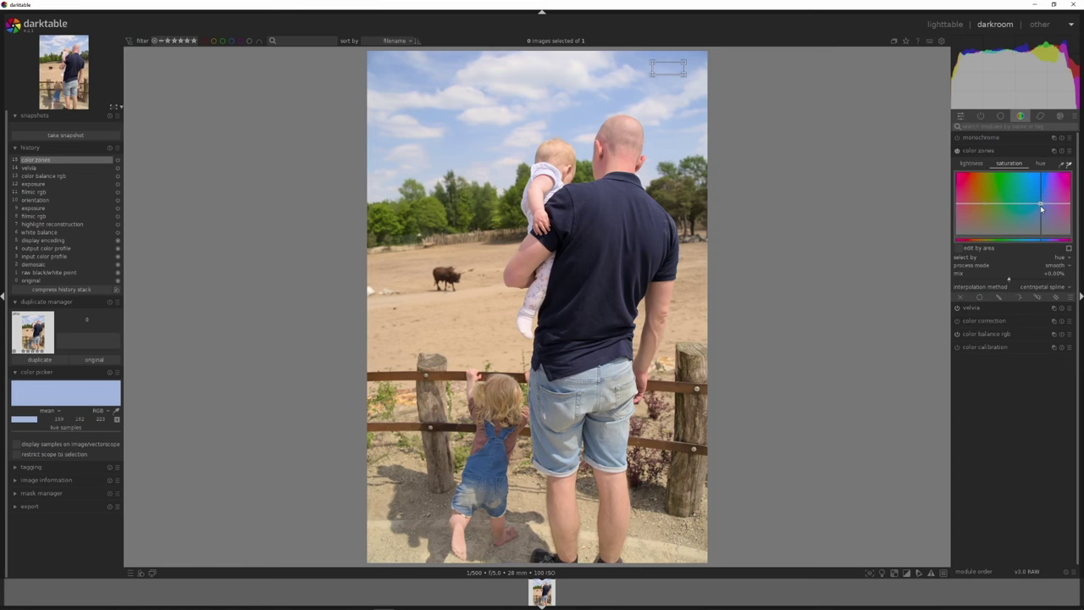
pyautogui.moveTo(1042, 209); pyautogui.dragTo(1041, 215)
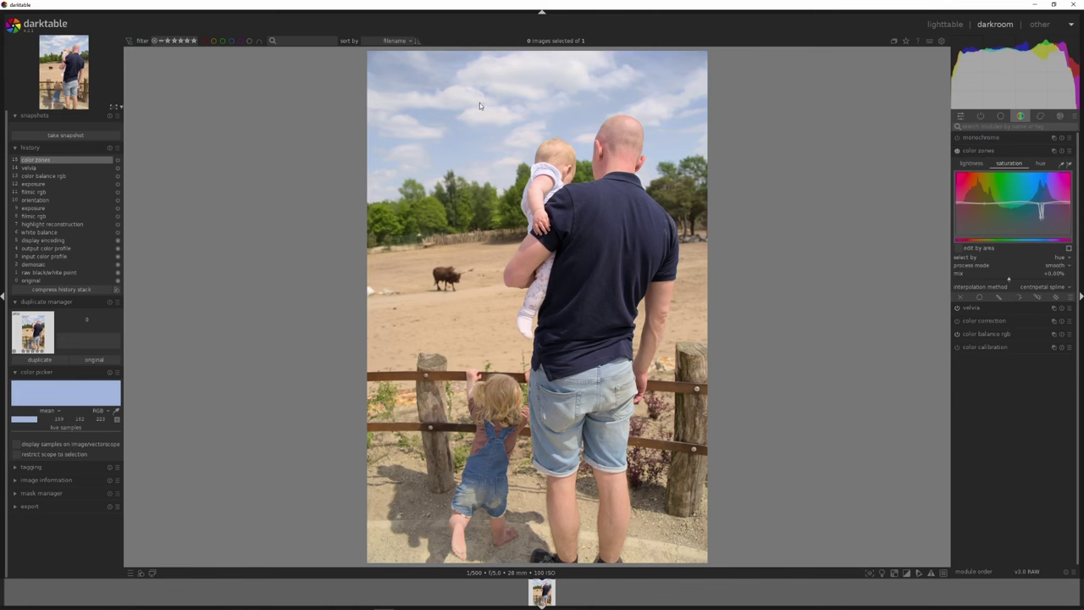
# Paint a brush mask over the sky, with feathering radius 76.3 px and blurring radius 31.3 px.
pyautogui.click(998, 297)
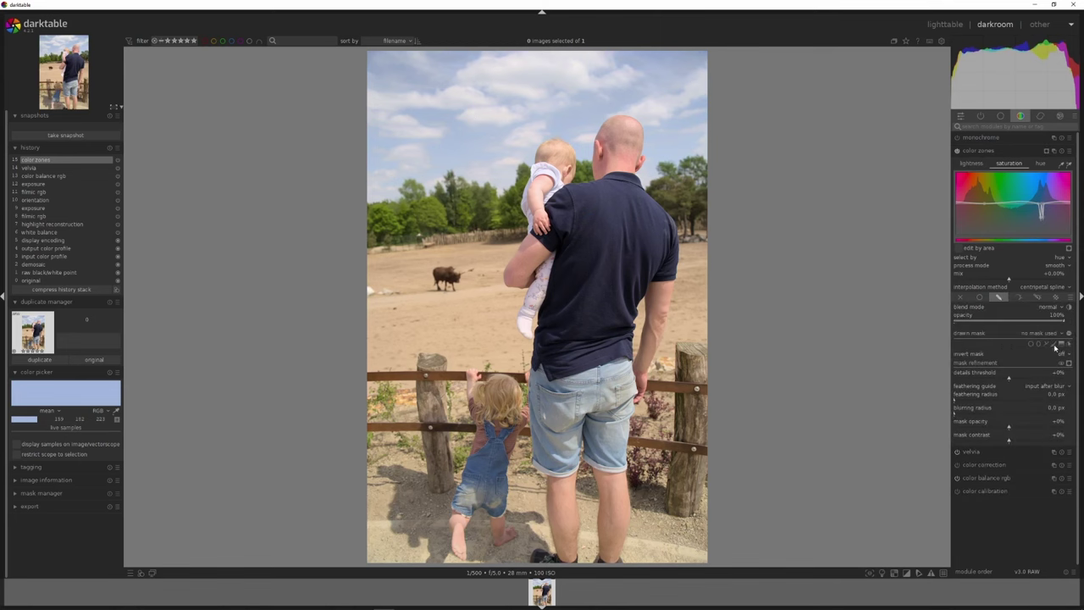
pyautogui.click(1053, 344)
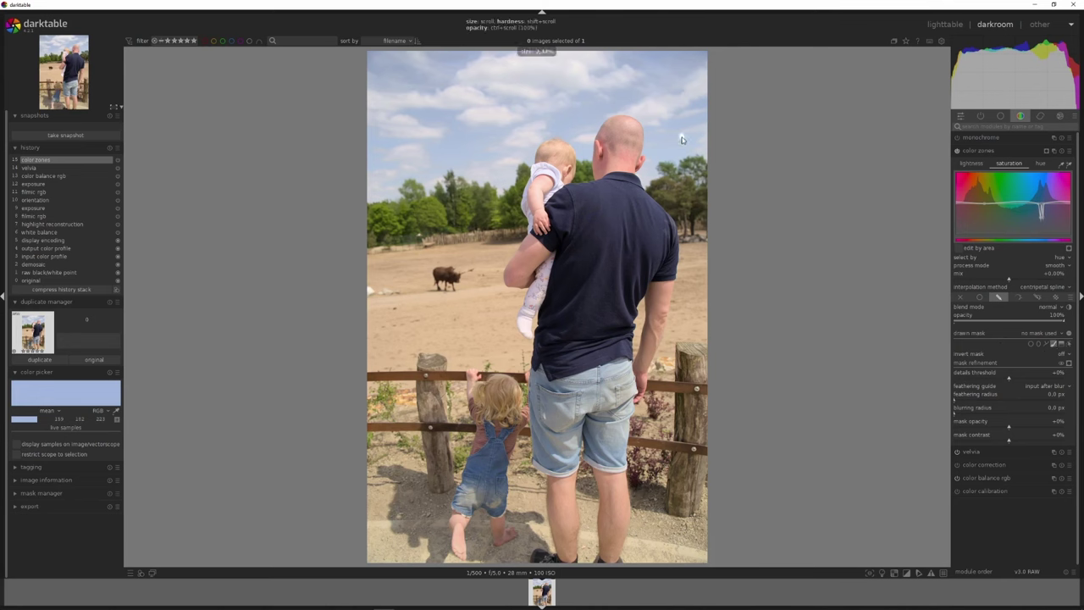
pyautogui.scroll(10, 680, 138)
pyautogui.scroll(8, 680, 139)
pyautogui.keyDown('shift'); pyautogui.scroll(-5, 680, 140); pyautogui.keyUp('shift')
pyautogui.moveTo(687, 141)
pyautogui.mouseDown()
pyautogui.moveTo(699, 65)
pyautogui.moveTo(441, 57)
pyautogui.moveTo(372, 66)
pyautogui.moveTo(375, 182)
pyautogui.moveTo(471, 159)
pyautogui.mouseUp()
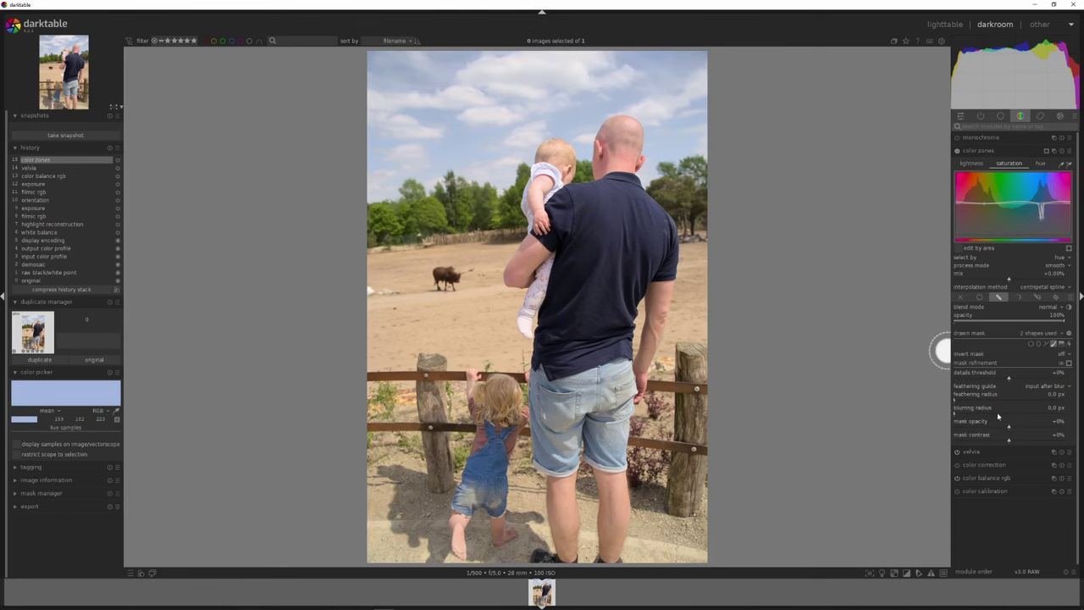
pyautogui.click(987, 399)
pyautogui.click(987, 411)
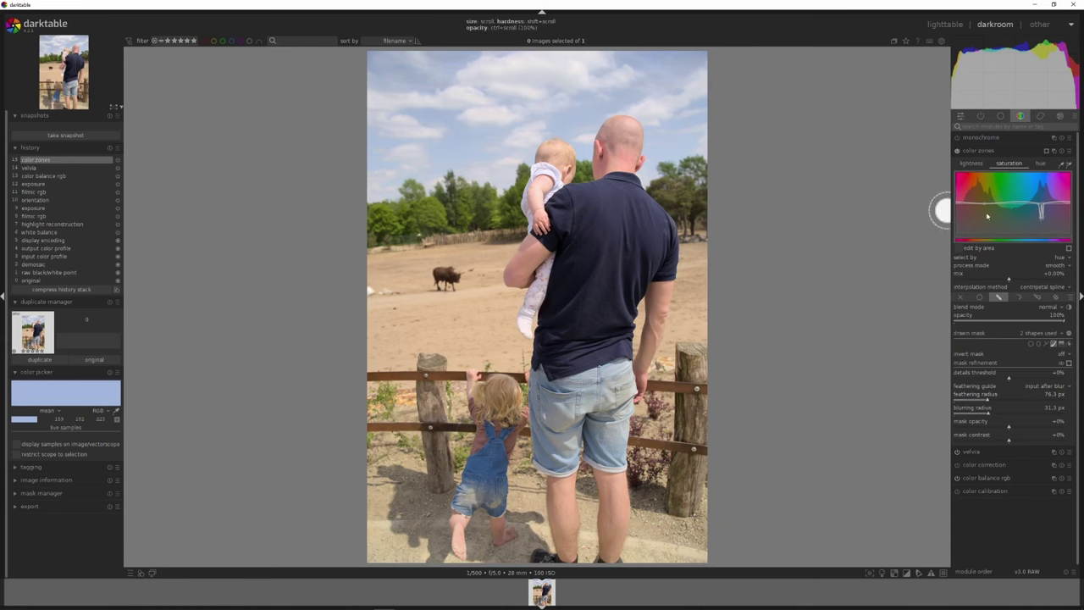
# Toggle color zones off and on repeatedly to compare the masked sky desaturation.
pyautogui.click(957, 151)
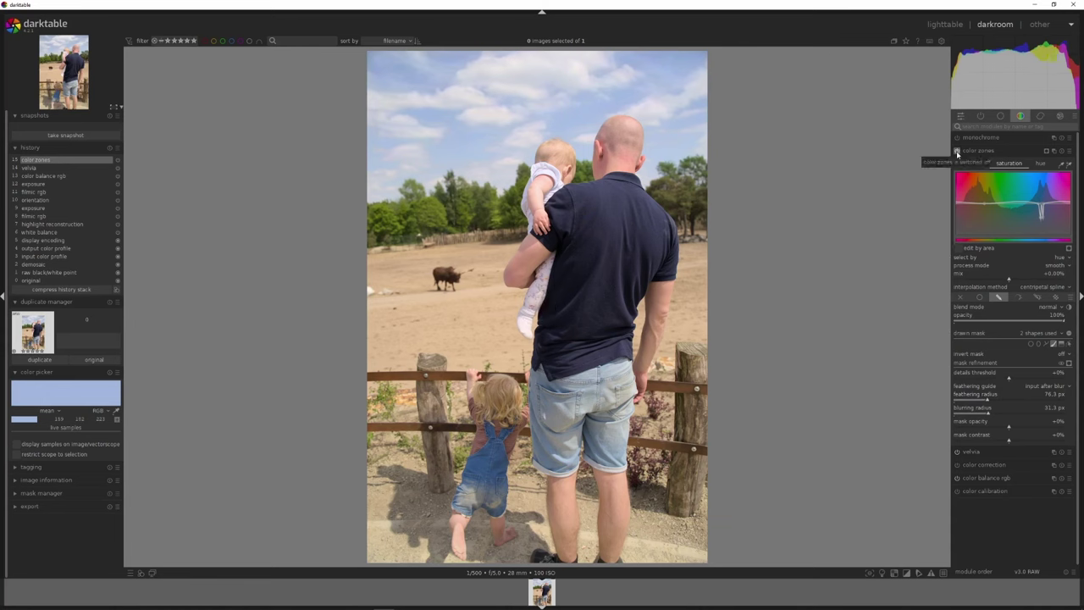
pyautogui.click(957, 151)
pyautogui.click(957, 151)
pyautogui.click(957, 151)
pyautogui.click(957, 153)
pyautogui.click(957, 150)
pyautogui.click(957, 151)
pyautogui.click(956, 151)
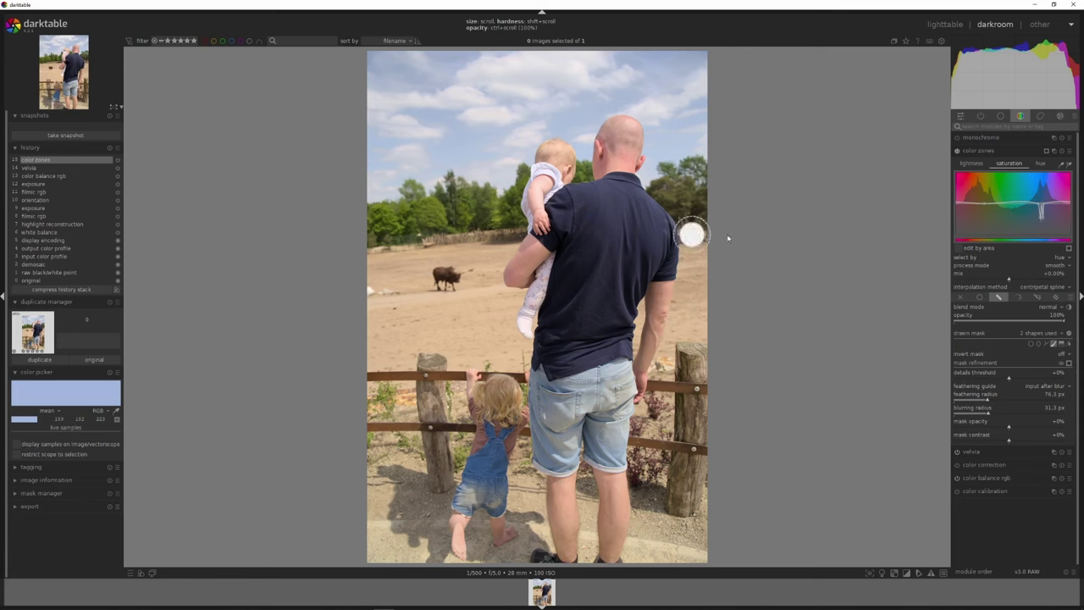
# Create a new color zones instance and lower the saturation of the sampled tree greens.
pyautogui.click(1046, 151)
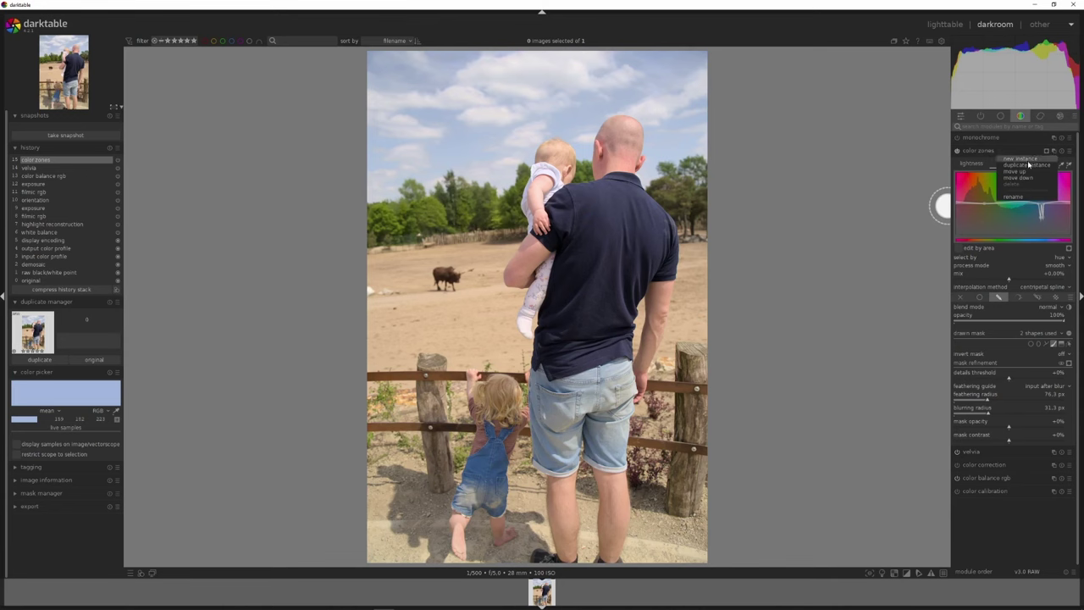
pyautogui.press('Escape')
pyautogui.click(1033, 162)
pyautogui.click(434, 216)
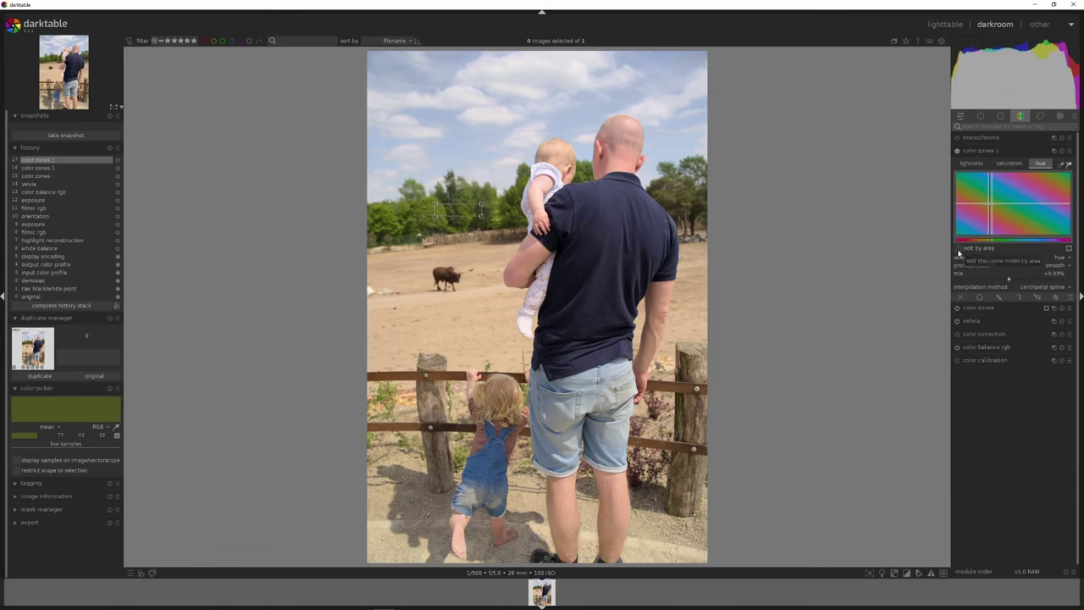
pyautogui.click(1009, 163)
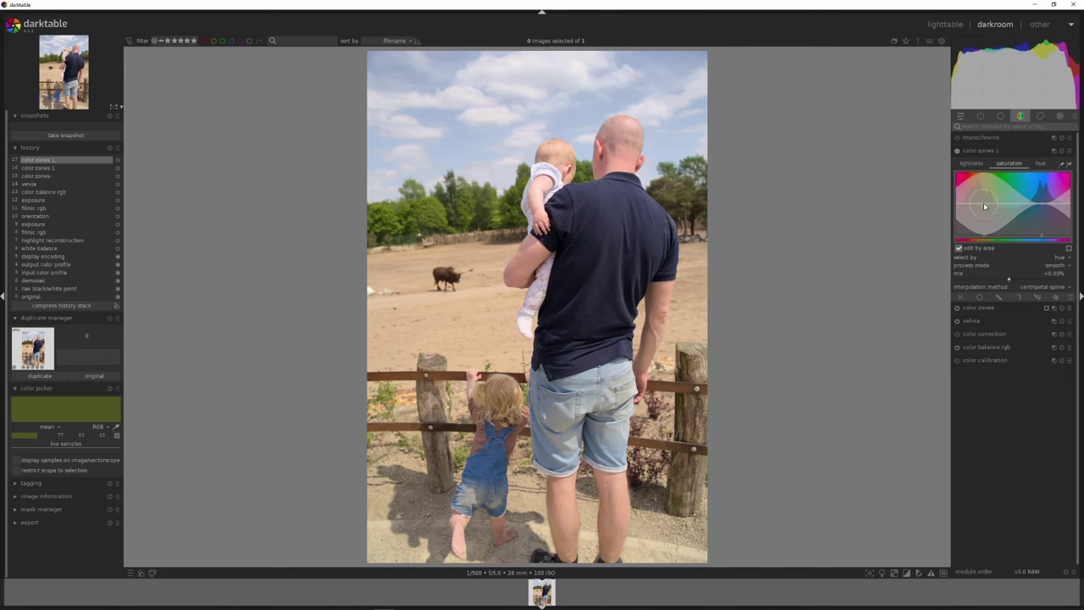
pyautogui.moveTo(983, 203); pyautogui.dragTo(983, 210)
# Confine the new instance with a drawn brush mask painted across the background trees.
pyautogui.click(998, 296)
pyautogui.click(1059, 345)
pyautogui.moveTo(381, 222)
pyautogui.mouseDown()
pyautogui.moveTo(420, 209)
pyautogui.moveTo(452, 218)
pyautogui.moveTo(457, 199)
pyautogui.moveTo(498, 207)
pyautogui.mouseUp()
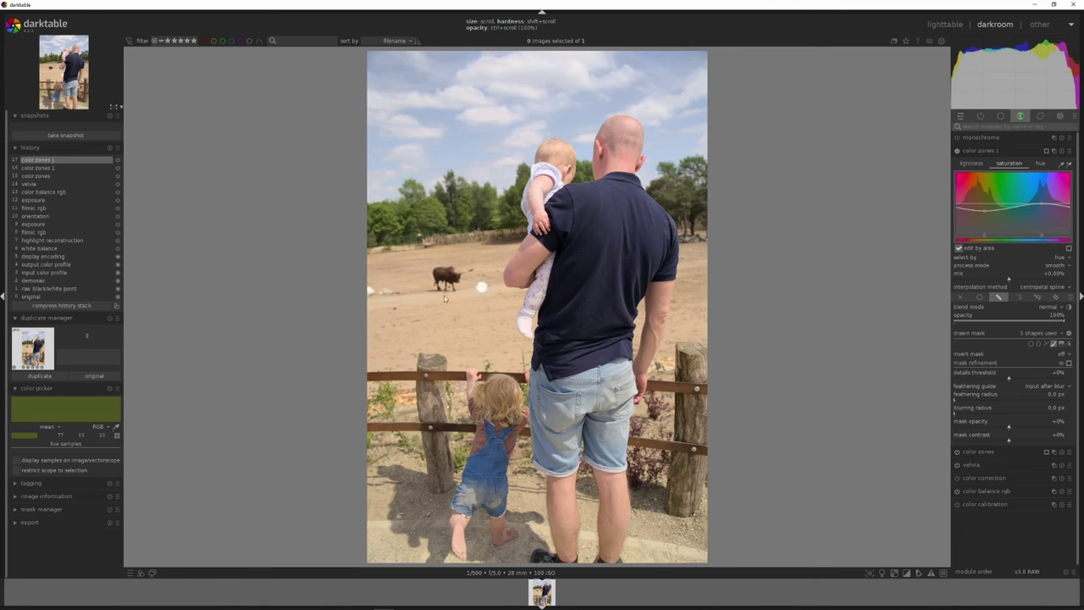
# Search 'local', enable local contrast, and set its detail to 150%.
pyautogui.hotkey('ctrl', 'f')
pyautogui.write('local')
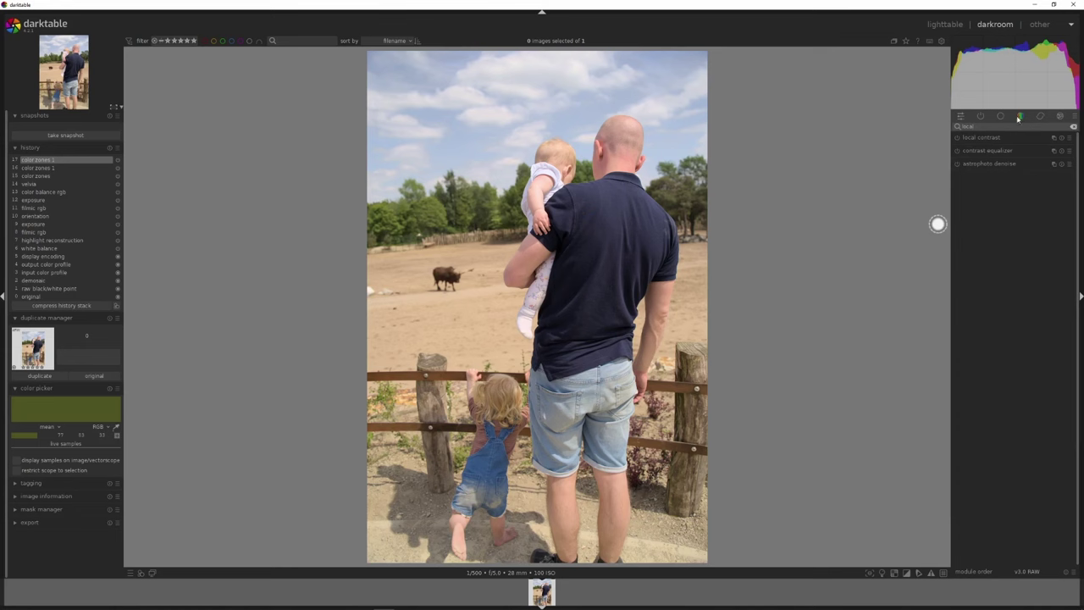
pyautogui.click(956, 137)
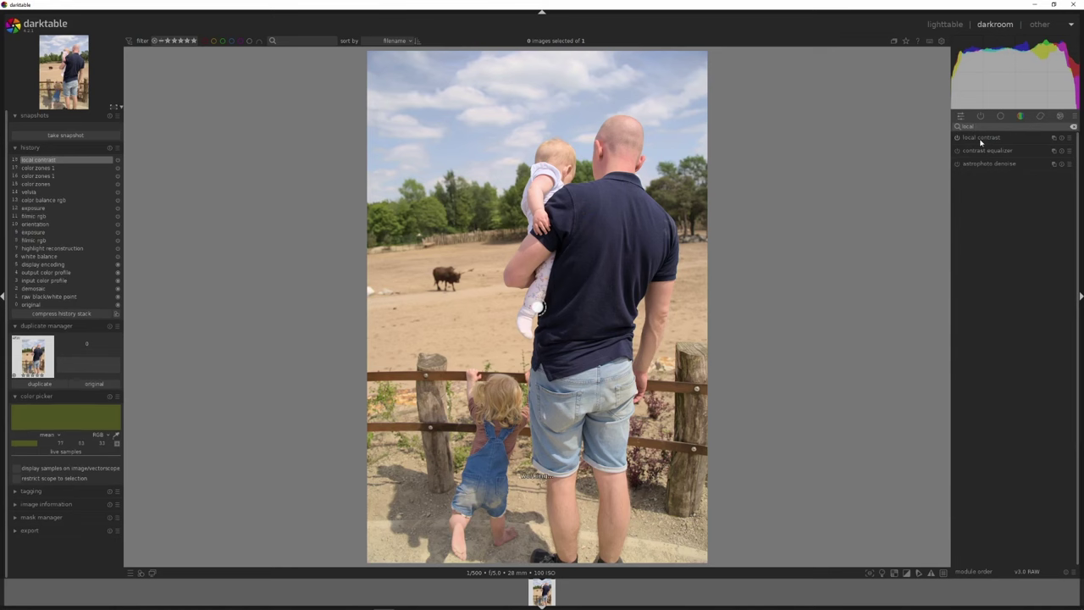
pyautogui.click(978, 138)
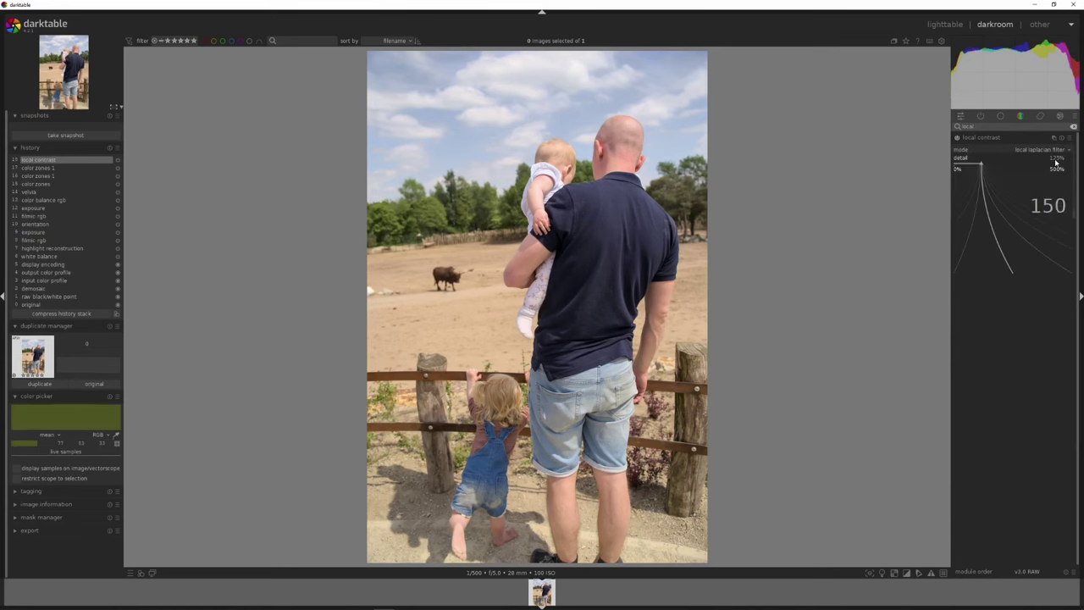
pyautogui.click(1060, 208)
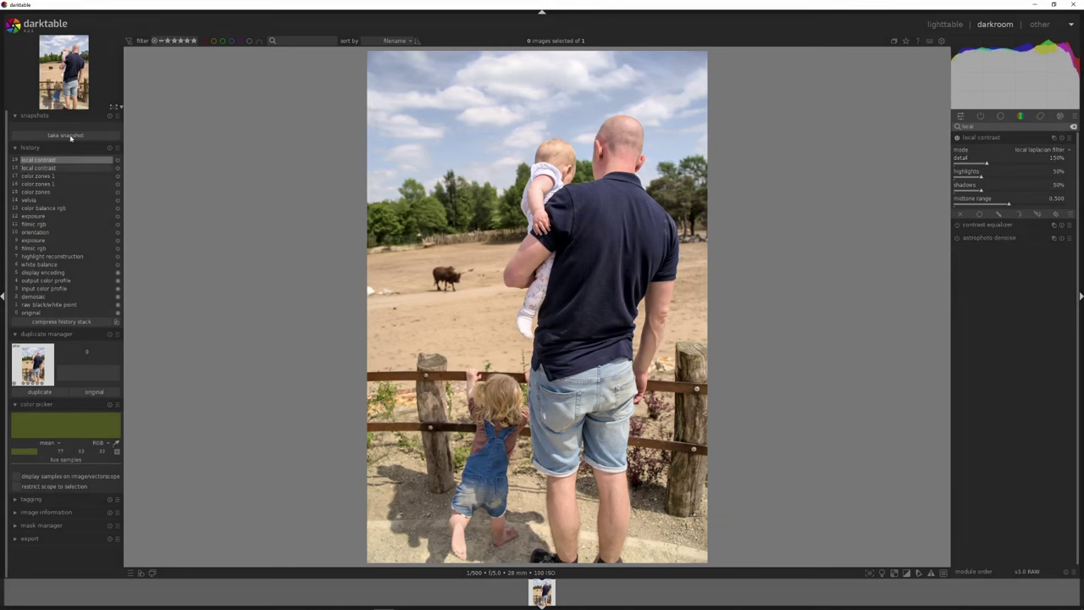
# Snapshot history item 11 'filmic rgb', return to the top edit, and compare split-screen.
pyautogui.click(35, 224)
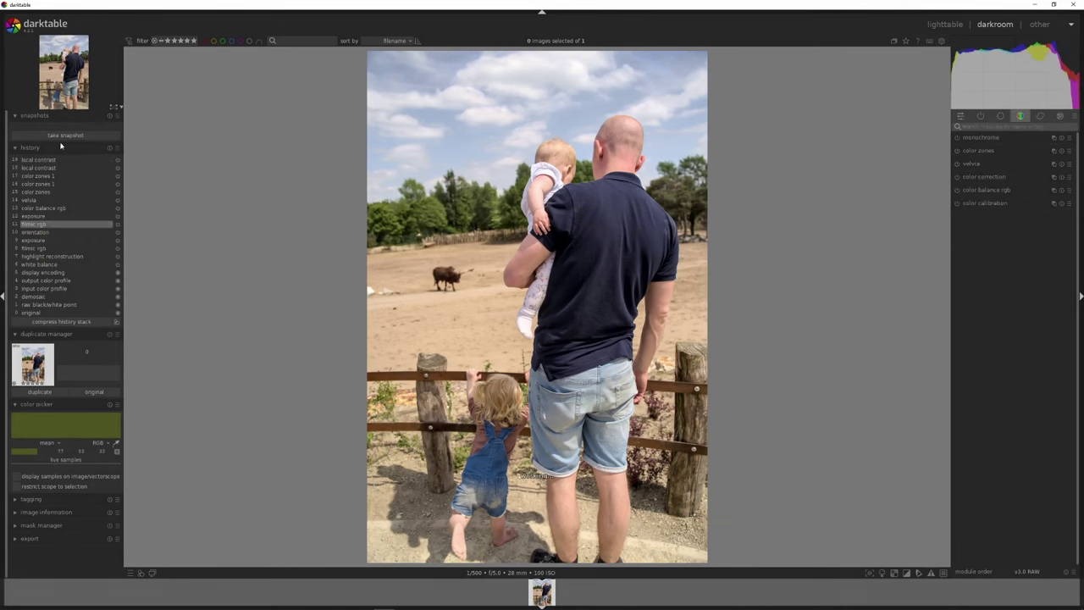
pyautogui.click(66, 136)
pyautogui.click(66, 129)
pyautogui.click(48, 163)
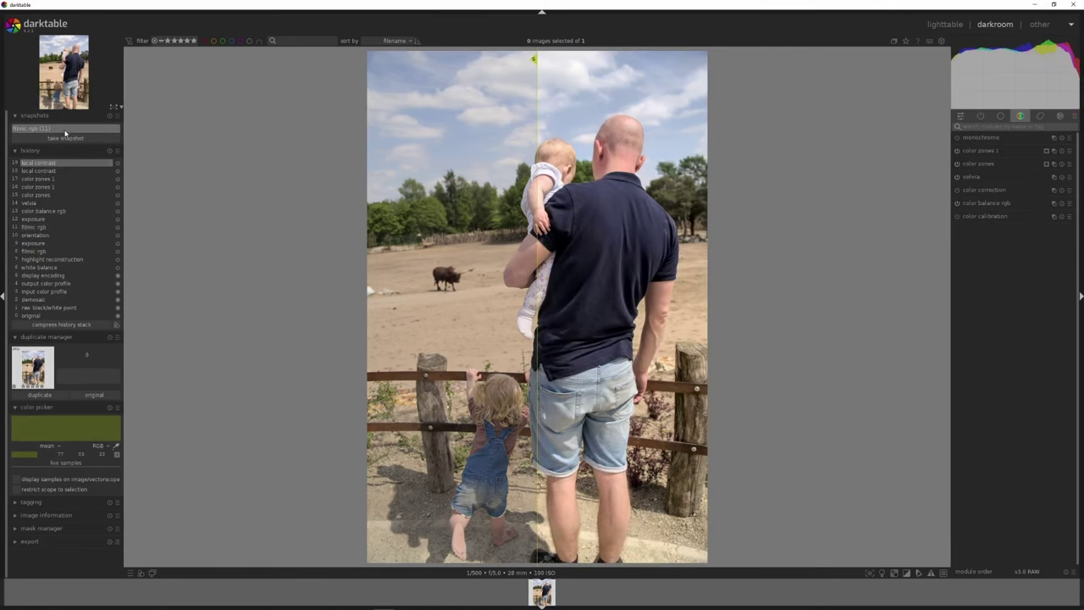
pyautogui.moveTo(540, 281); pyautogui.dragTo(379, 308)
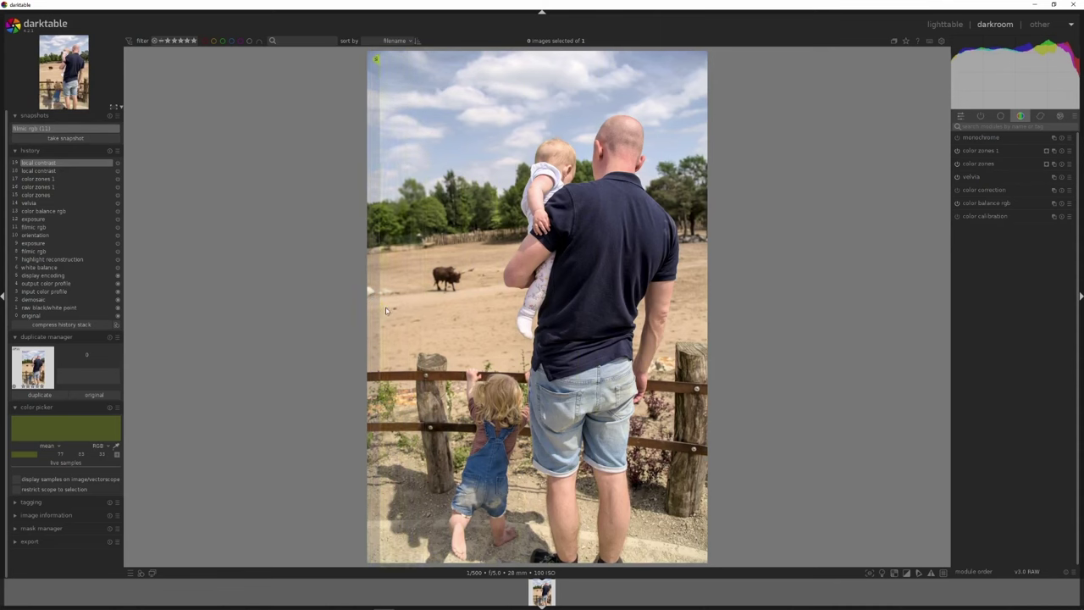